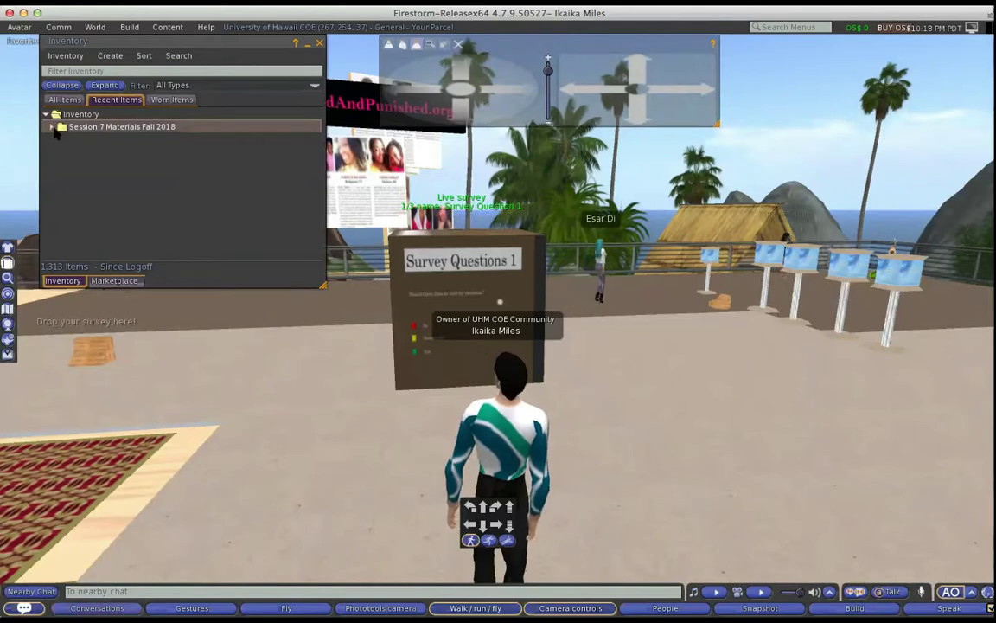
Open the Agenda Session 7 (Oct 3, 2018) notecard from the Session 7 Materials Fall 2018 folder, read through the agenda and close it.
{"action": "left_click", "coordinate": [51, 127]}
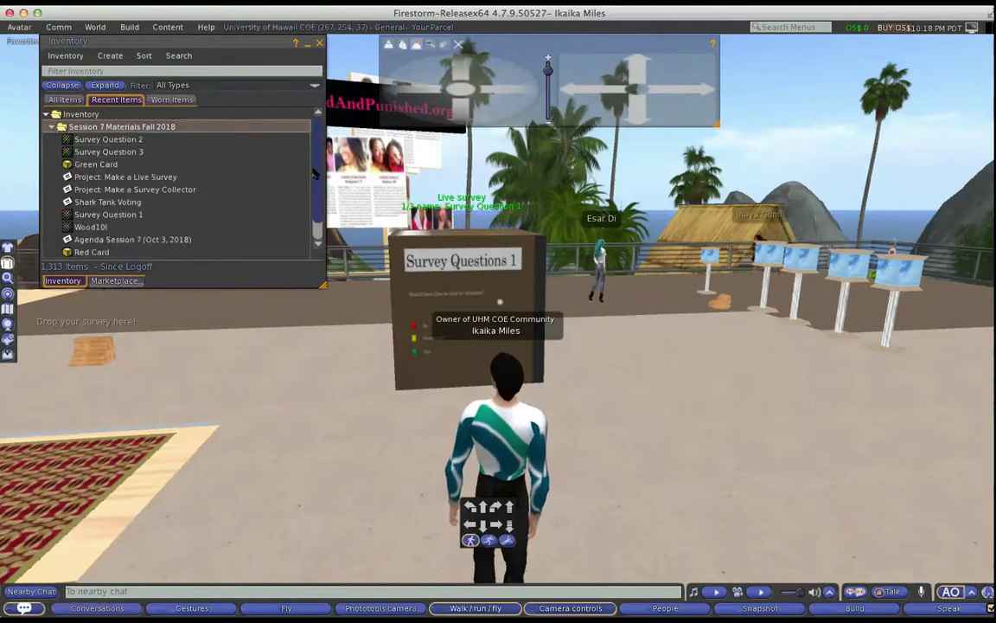
{"action": "scroll", "coordinate": [313, 189], "scroll_direction": "down", "scroll_amount": 2}
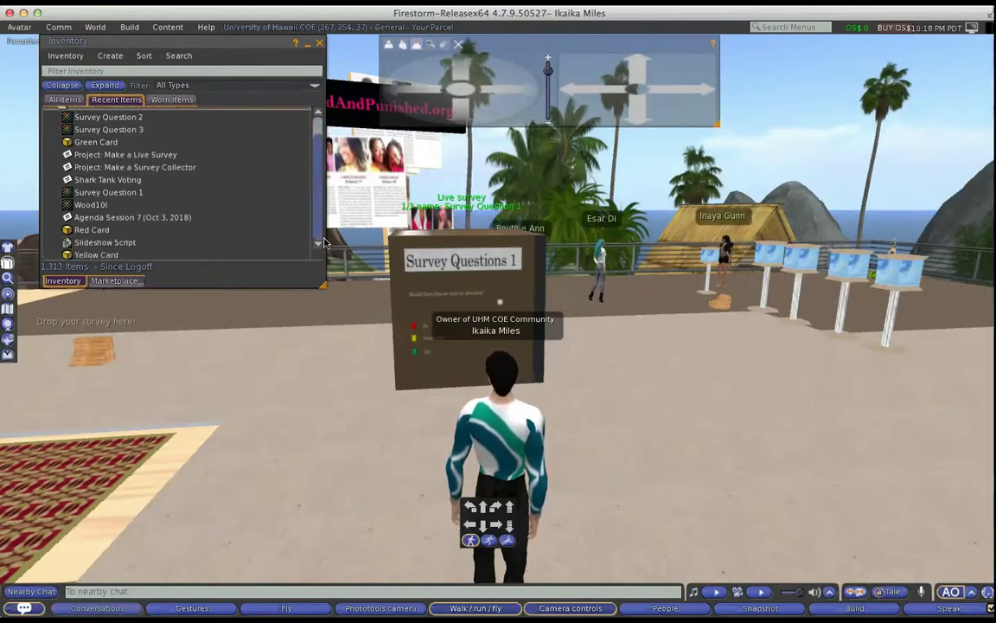
{"action": "double_click", "coordinate": [170, 219]}
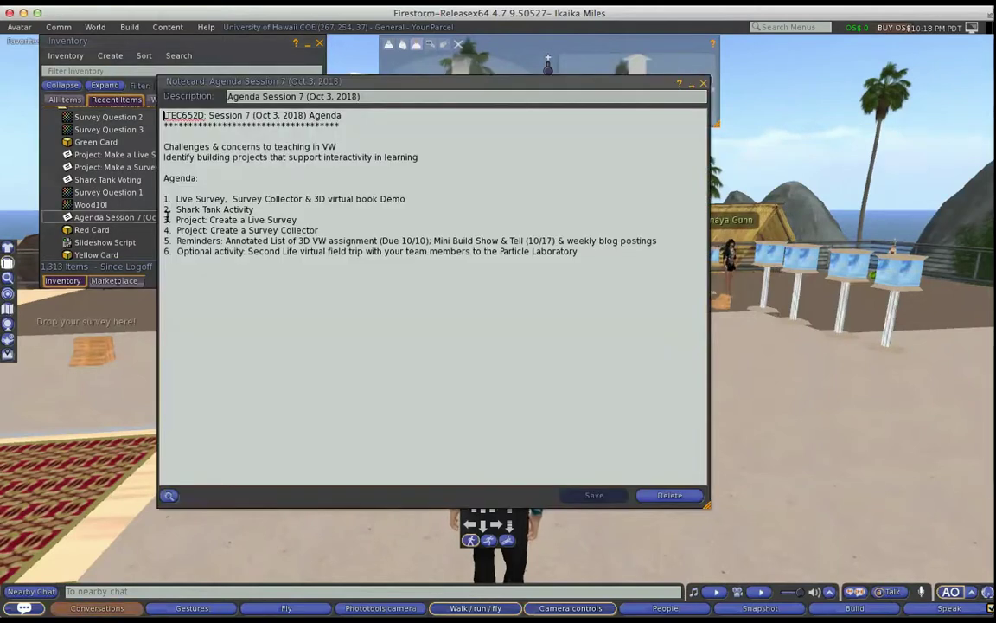
{"action": "left_click_drag", "start_coordinate": [593, 87], "coordinate": [897, 36]}
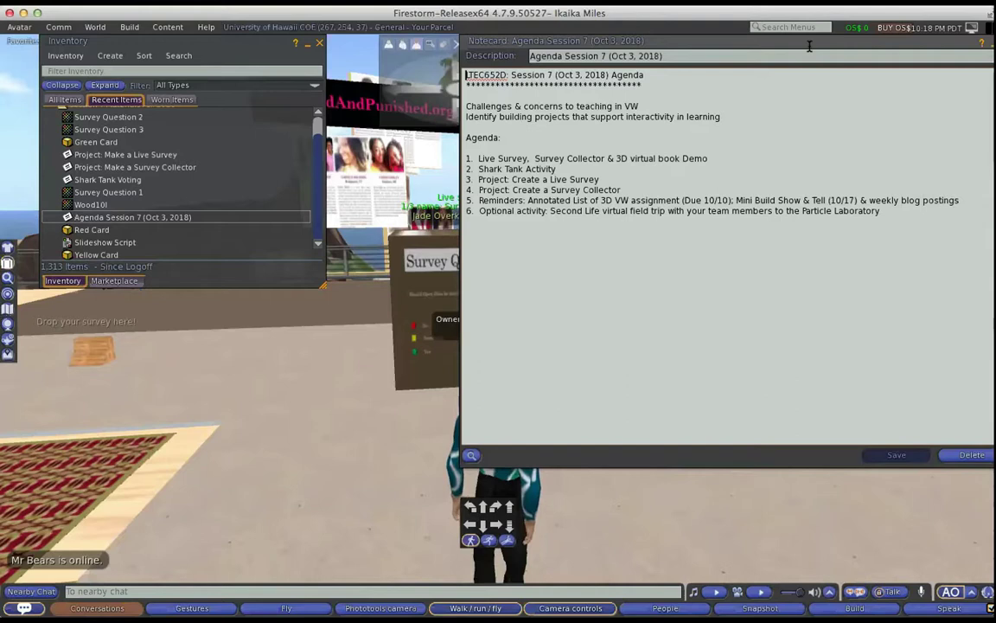
{"action": "left_click_drag", "start_coordinate": [810, 44], "coordinate": [823, 78]}
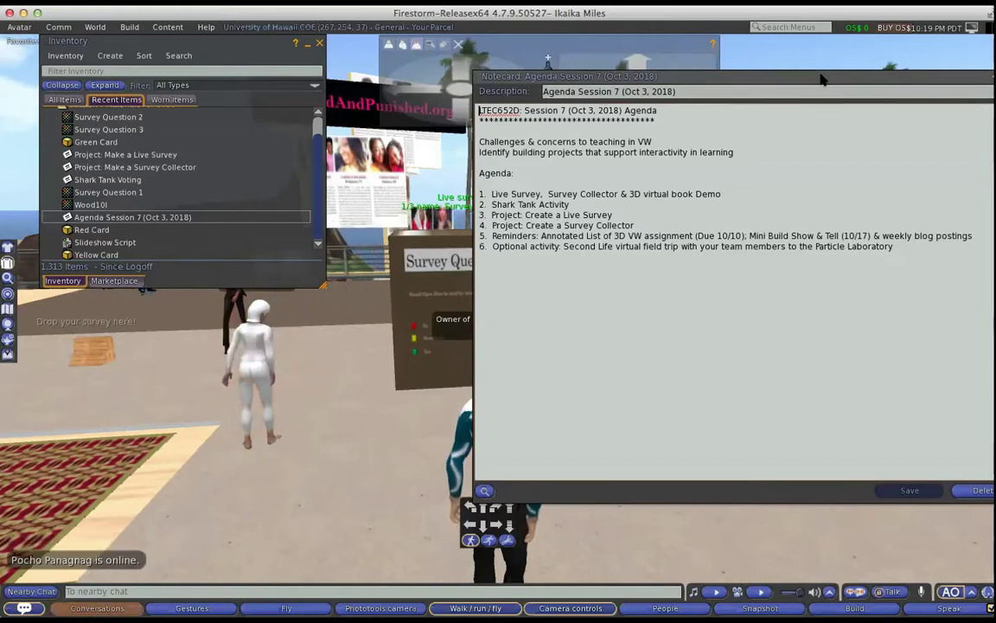
{"action": "left_click_drag", "start_coordinate": [822, 79], "coordinate": [653, 199]}
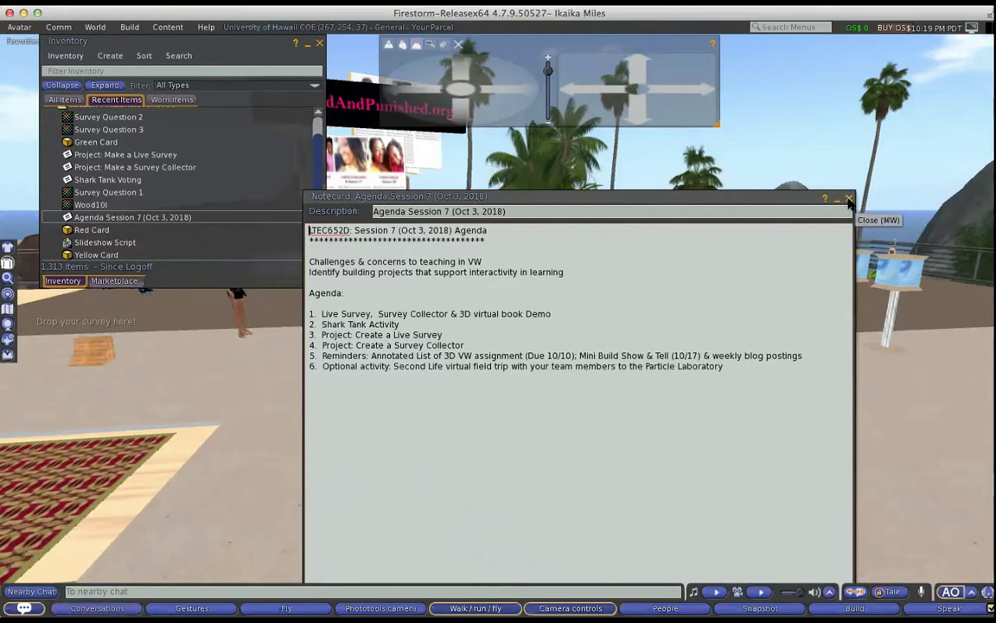
{"action": "left_click", "coordinate": [849, 199]}
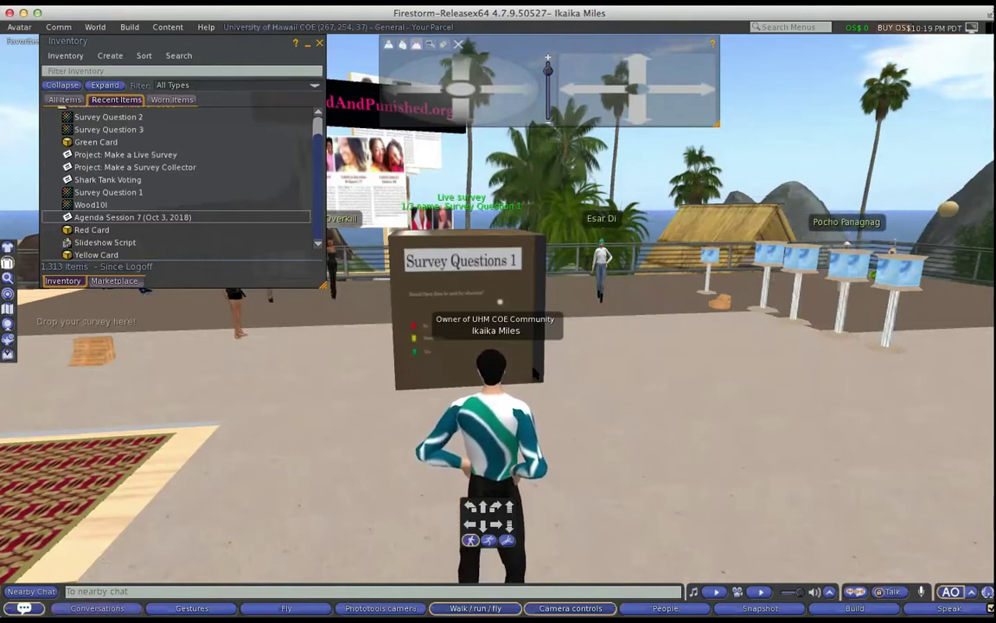
Focus the camera on the Live survey cube and zoom in until its first question is readable.
{"action": "mouse_move", "coordinate": [463, 281]}
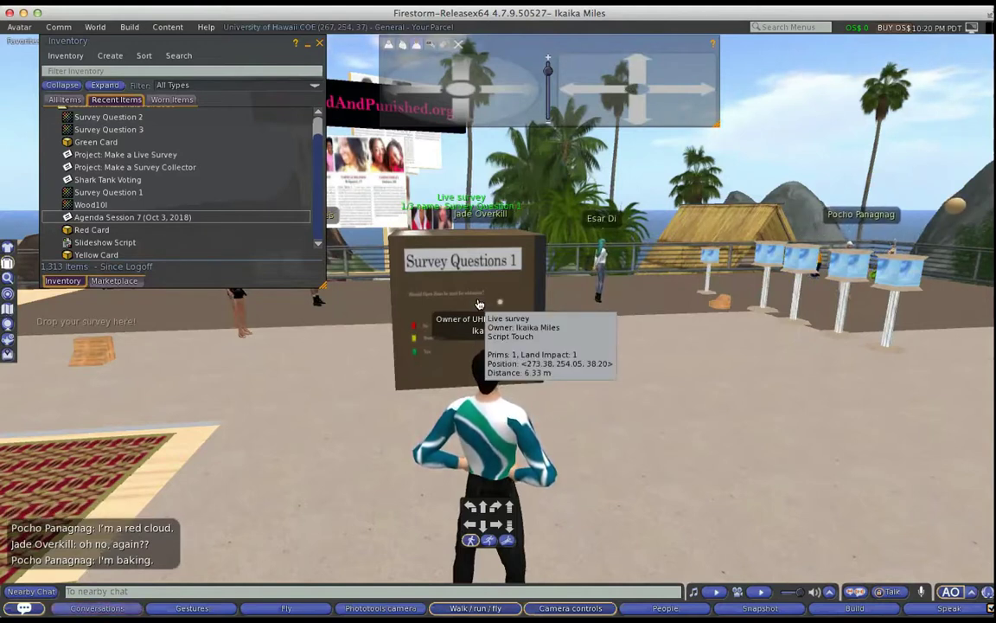
{"action": "left_click", "coordinate": [478, 299], "text": "alt"}
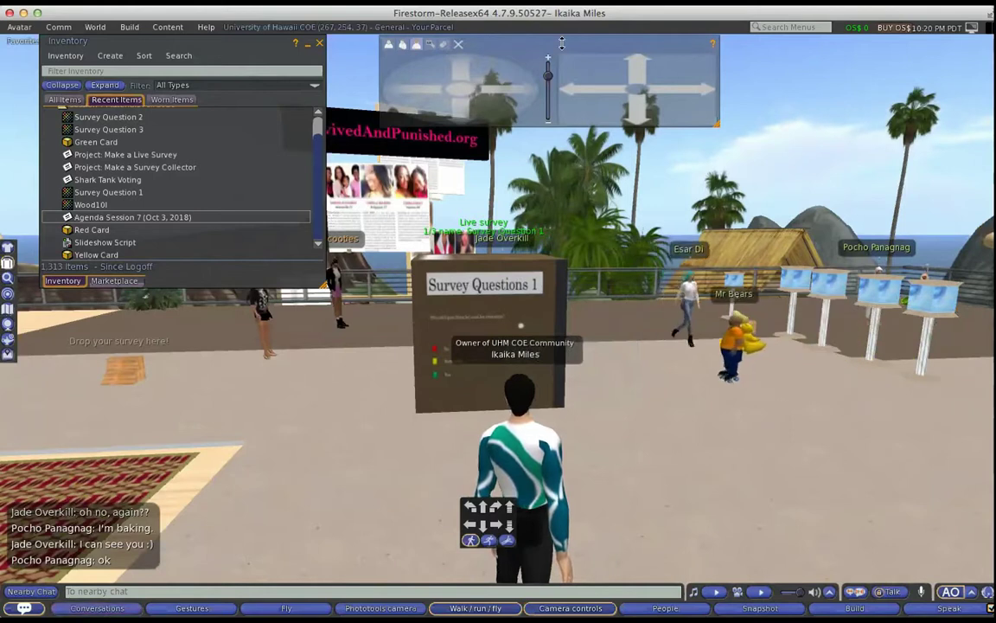
{"action": "left_click_drag", "start_coordinate": [553, 81], "coordinate": [548, 74]}
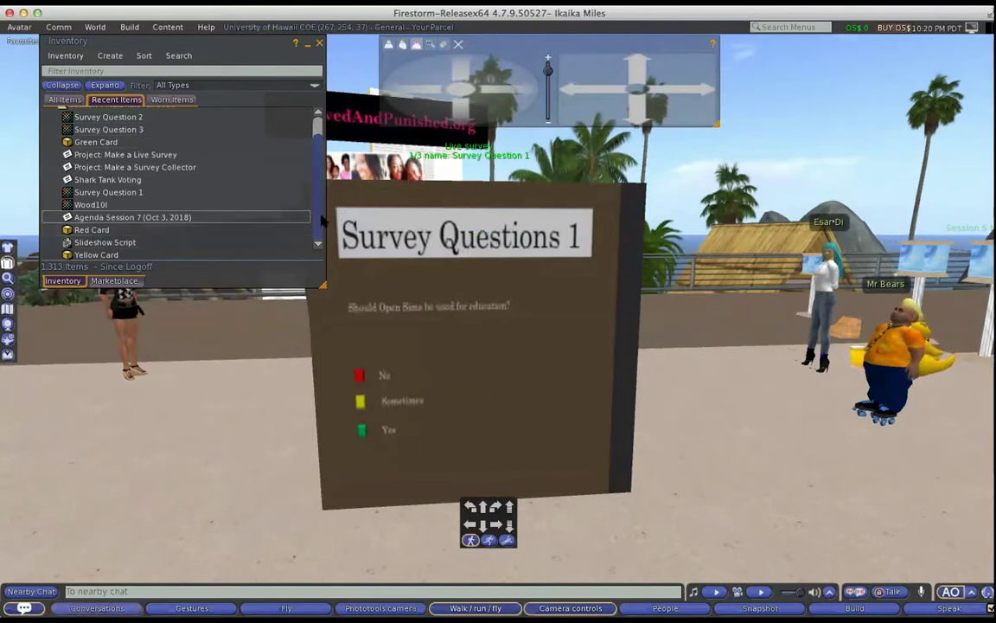
Attach the Yellow Card from the Session 7 Materials Fall 2018 folder to the avatar and close the inventory.
{"action": "left_click", "coordinate": [320, 230]}
{"action": "scroll", "coordinate": [320, 230], "scroll_direction": "up", "scroll_amount": 1}
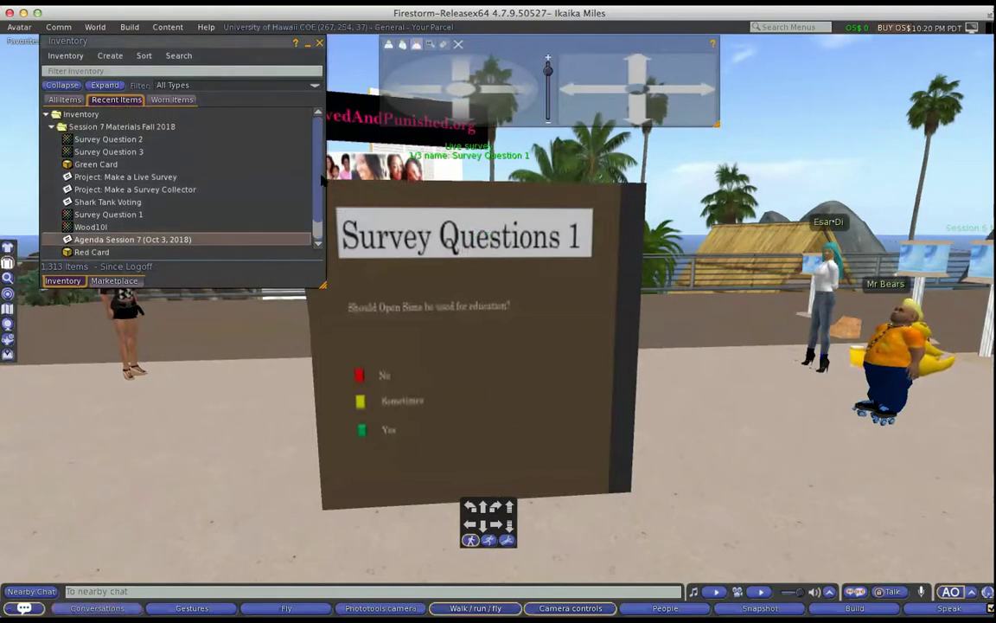
{"action": "scroll", "coordinate": [314, 239], "scroll_direction": "down", "scroll_amount": 1}
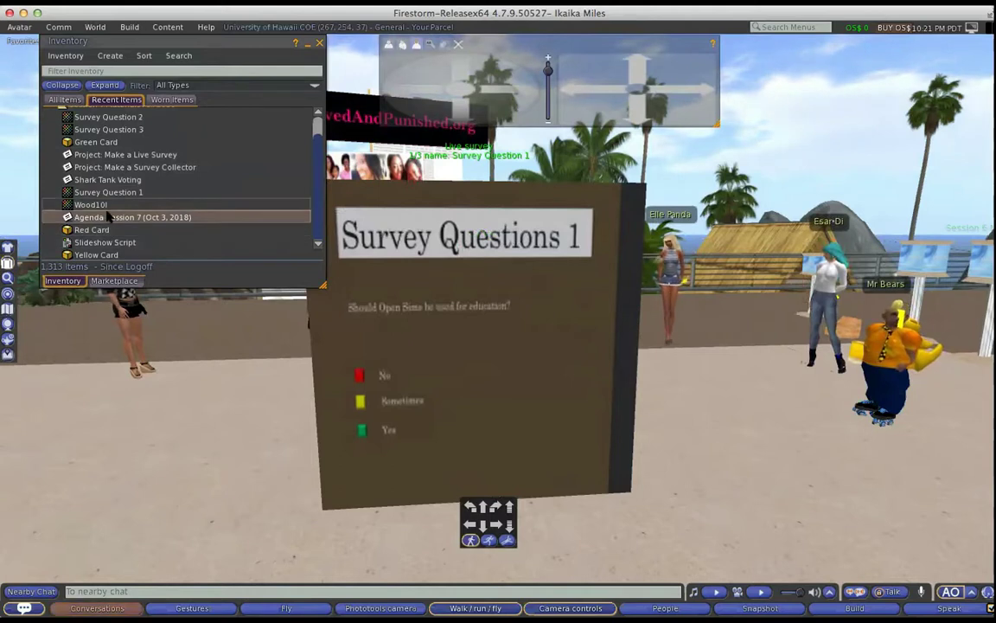
{"action": "left_click", "coordinate": [113, 255]}
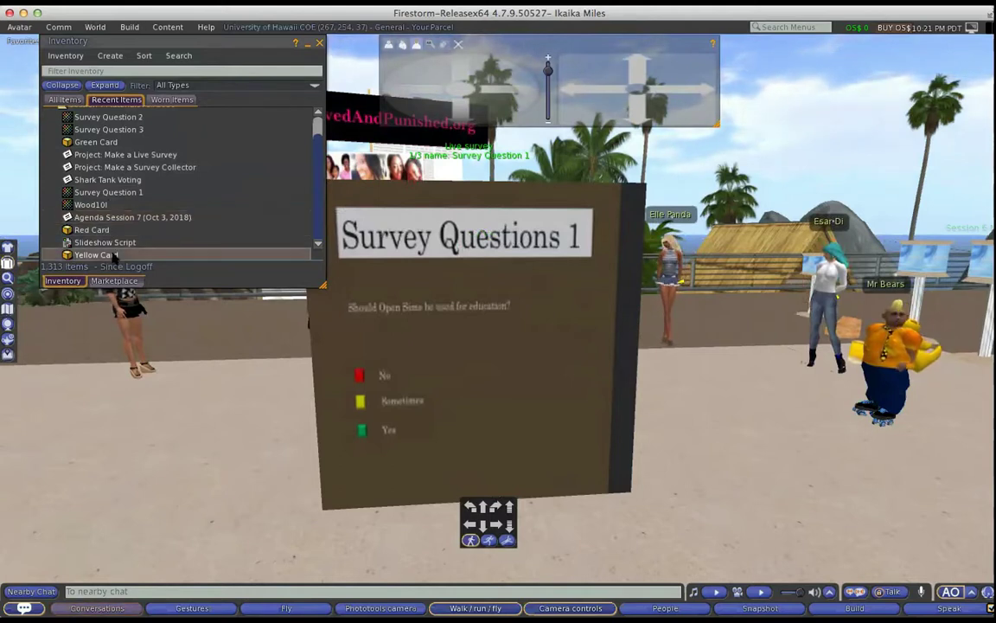
{"action": "double_click", "coordinate": [259, 250]}
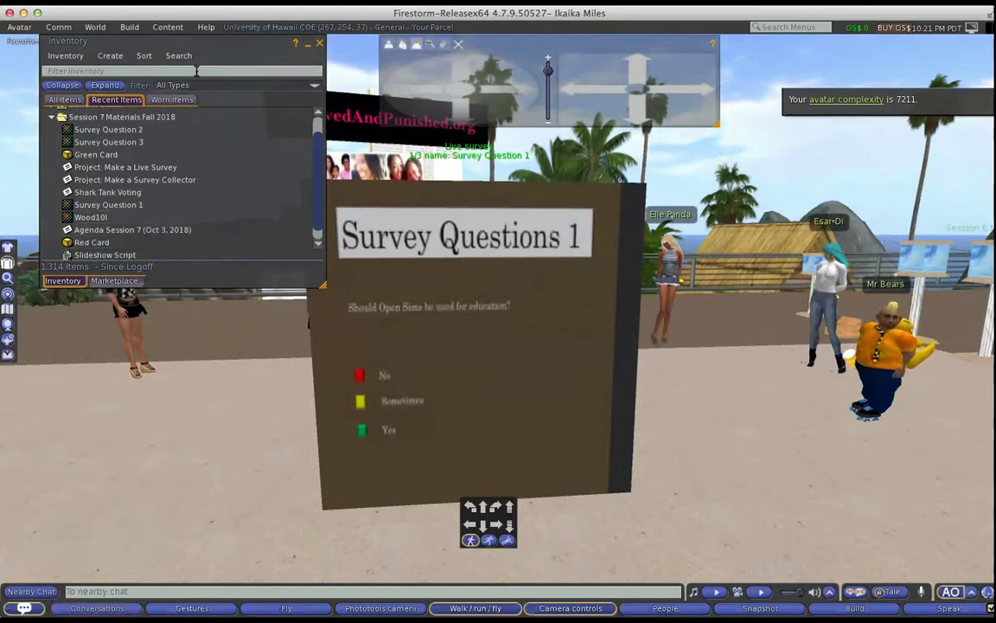
{"action": "left_click_drag", "start_coordinate": [97, 47], "coordinate": [63, 129]}
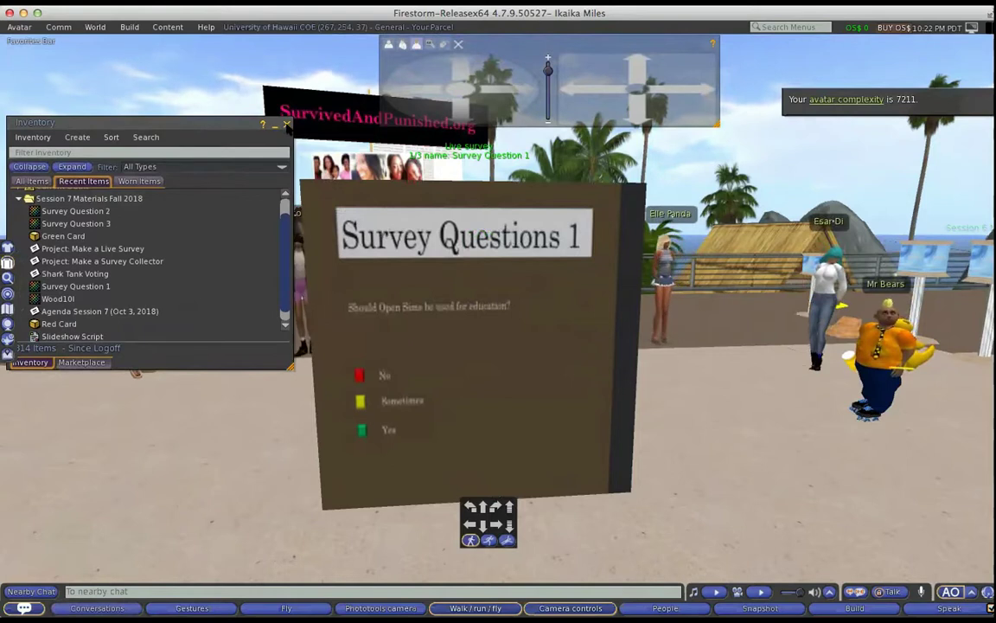
{"action": "left_click", "coordinate": [287, 124]}
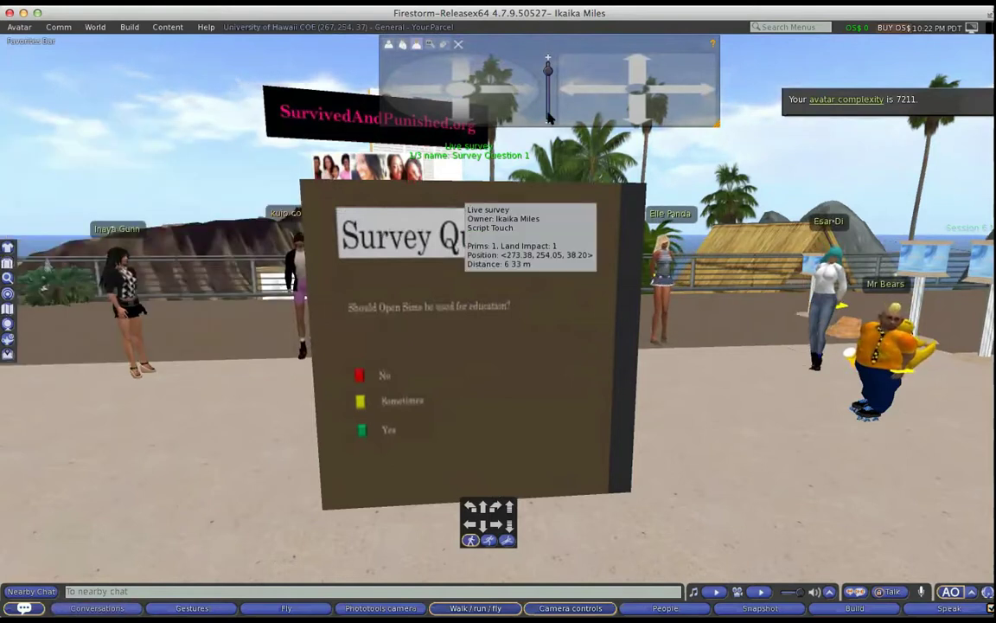
Orbit the camera around the survey cube to examine the coloured cards participants hold up for Survey Question 1.
{"action": "left_click_drag", "start_coordinate": [530, 93], "coordinate": [530, 93]}
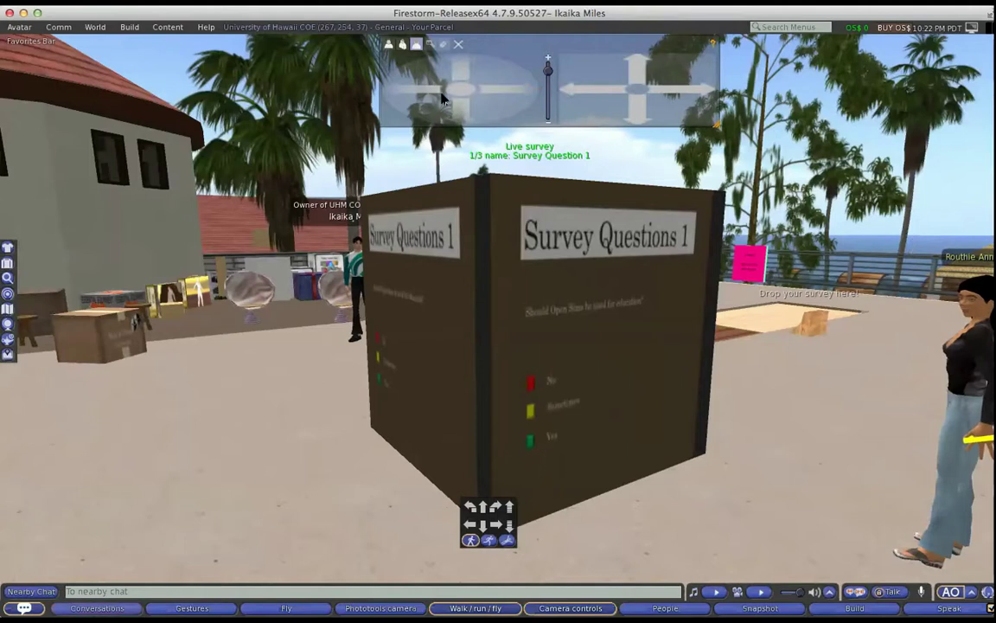
{"action": "left_click_drag", "start_coordinate": [412, 98], "coordinate": [412, 97]}
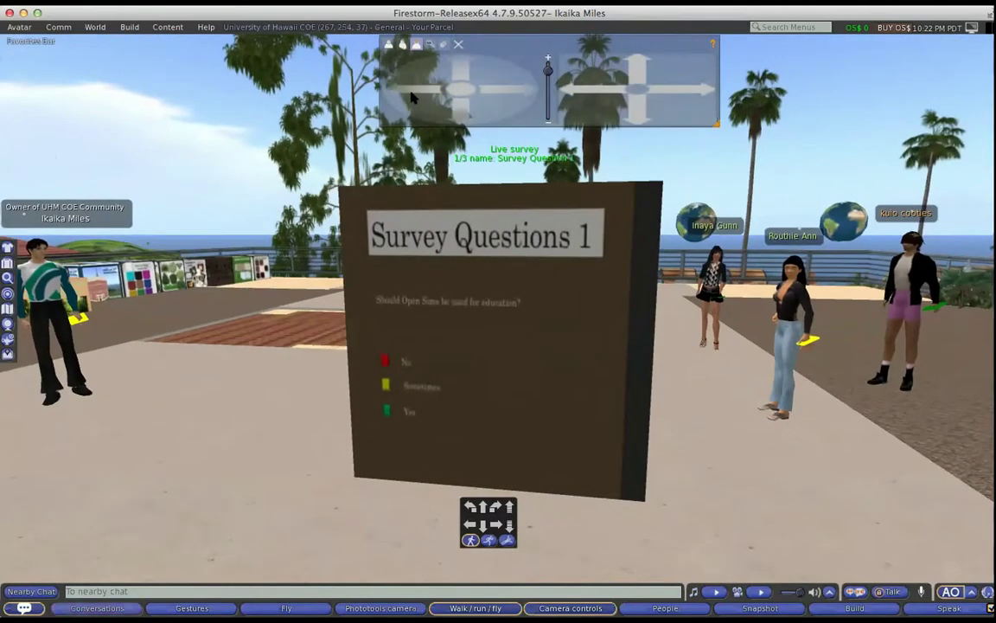
{"action": "left_click", "coordinate": [413, 97]}
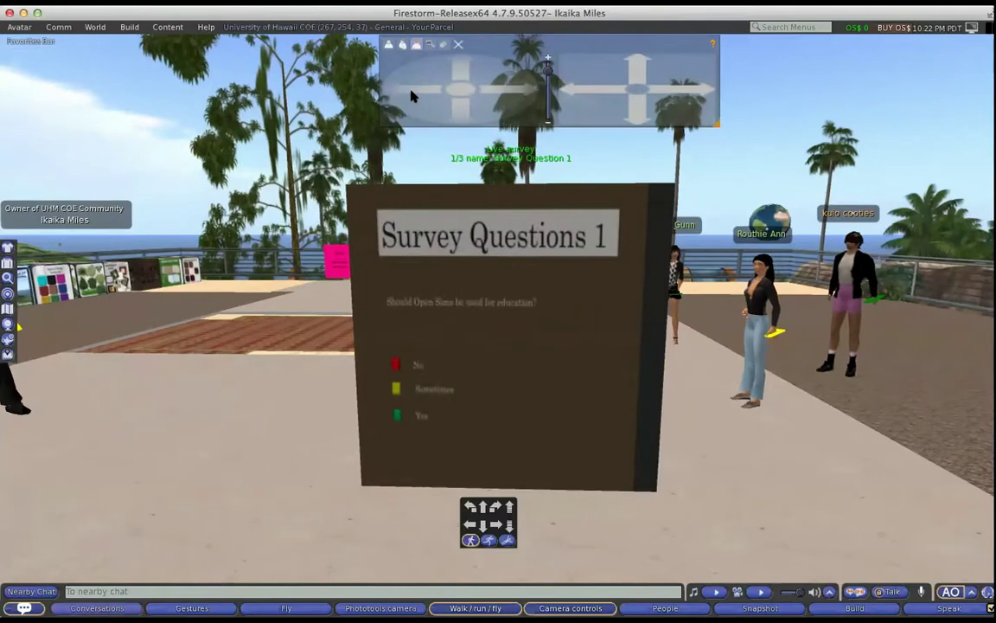
{"action": "left_click_drag", "start_coordinate": [413, 97], "coordinate": [412, 96]}
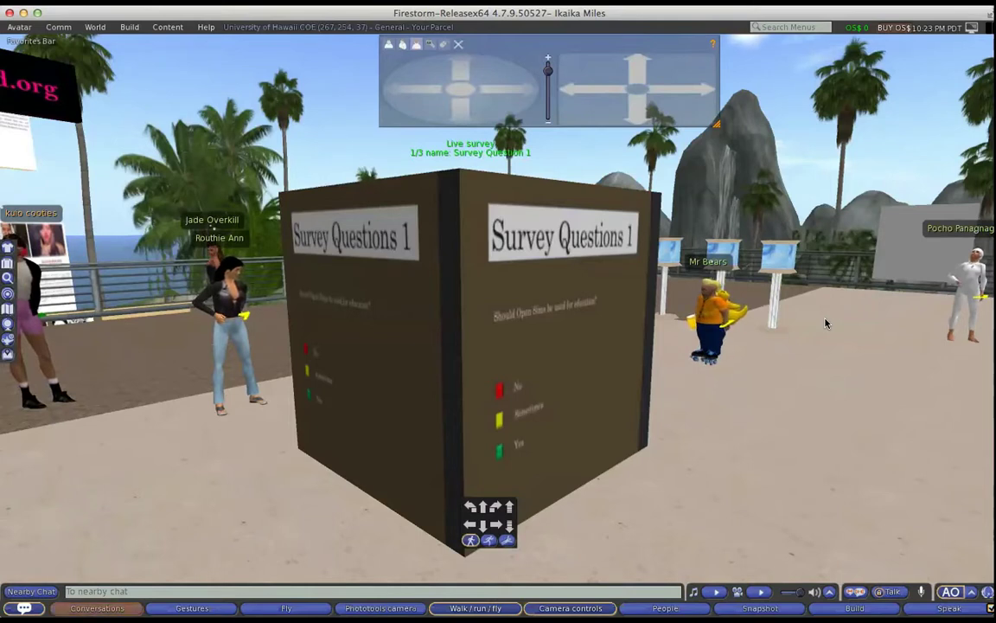
{"action": "left_click", "coordinate": [525, 94]}
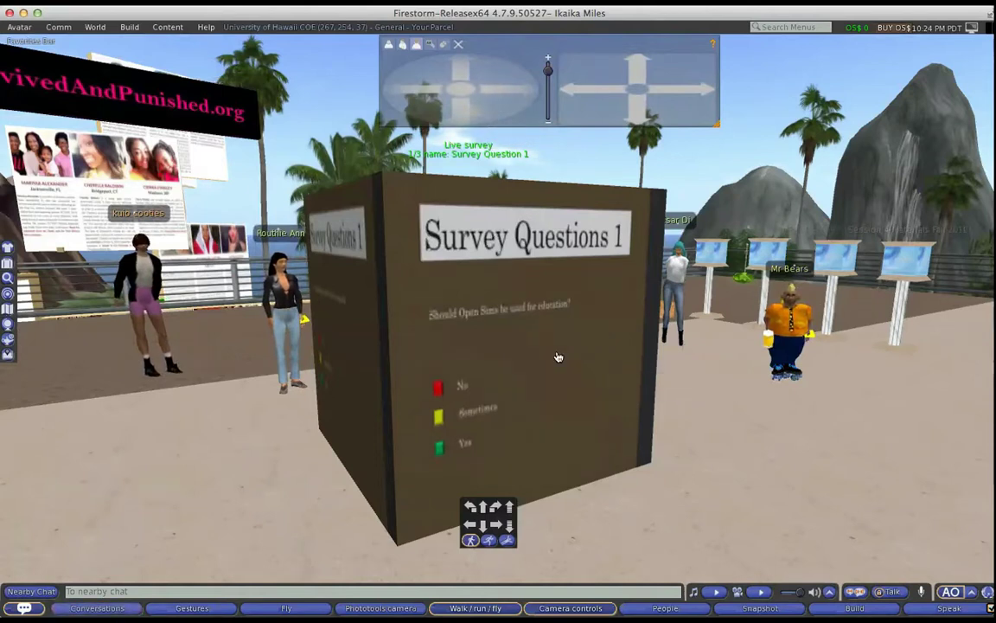
Advance the live survey cube to Survey Question 2 and circle it to examine the participants' answer cards.
{"action": "left_click", "coordinate": [653, 373]}
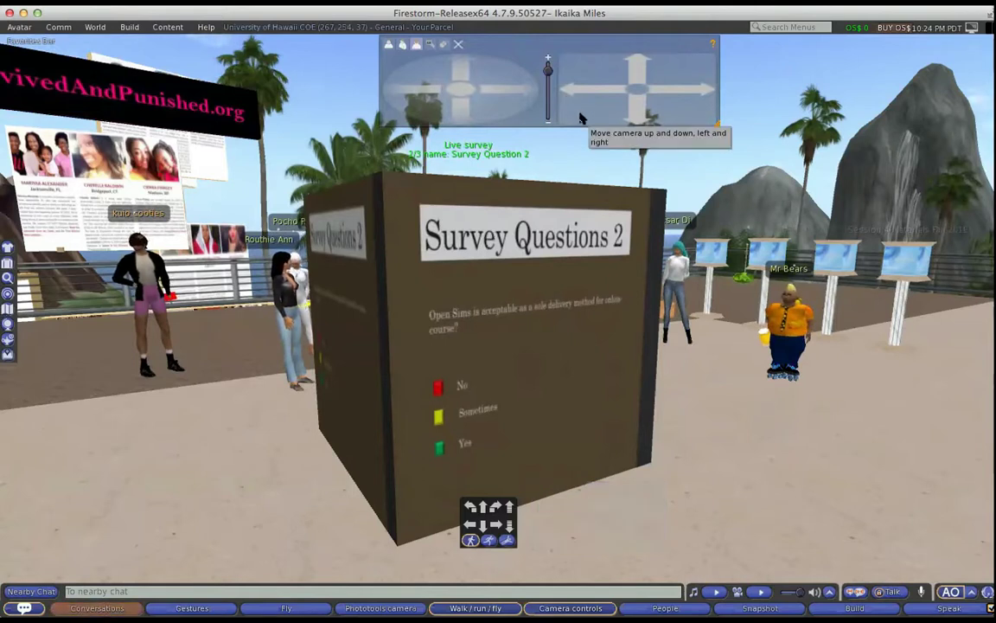
{"action": "left_click", "coordinate": [527, 90]}
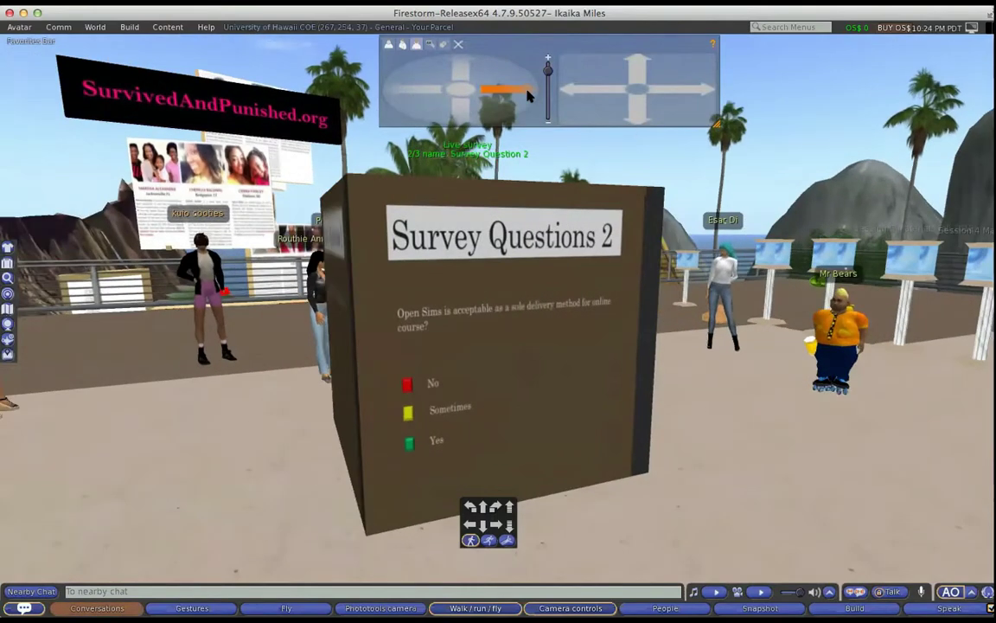
{"action": "left_click", "coordinate": [527, 90]}
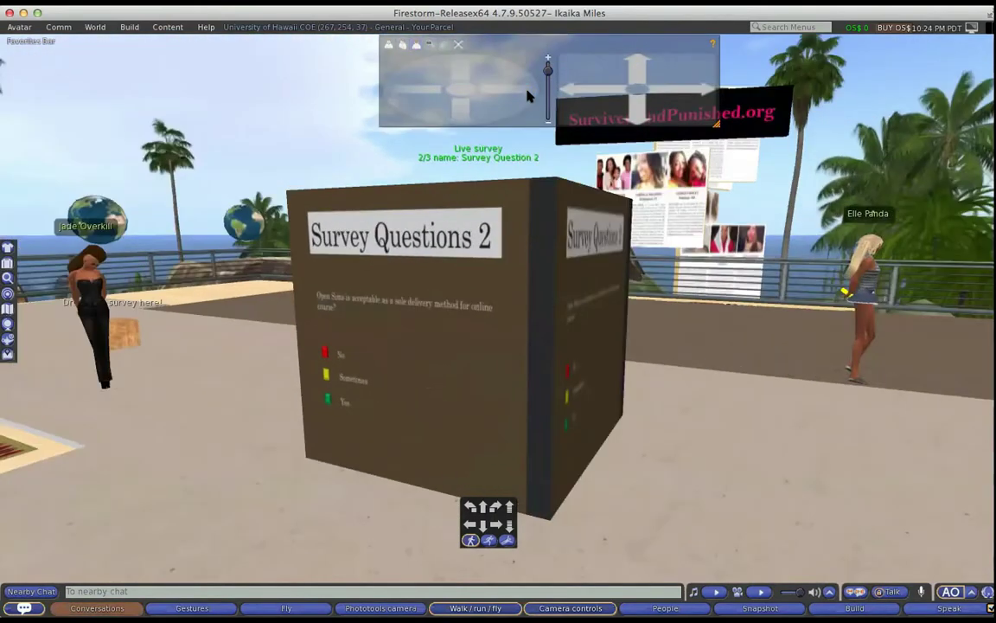
{"action": "left_click", "coordinate": [528, 90]}
{"action": "left_click", "coordinate": [529, 91]}
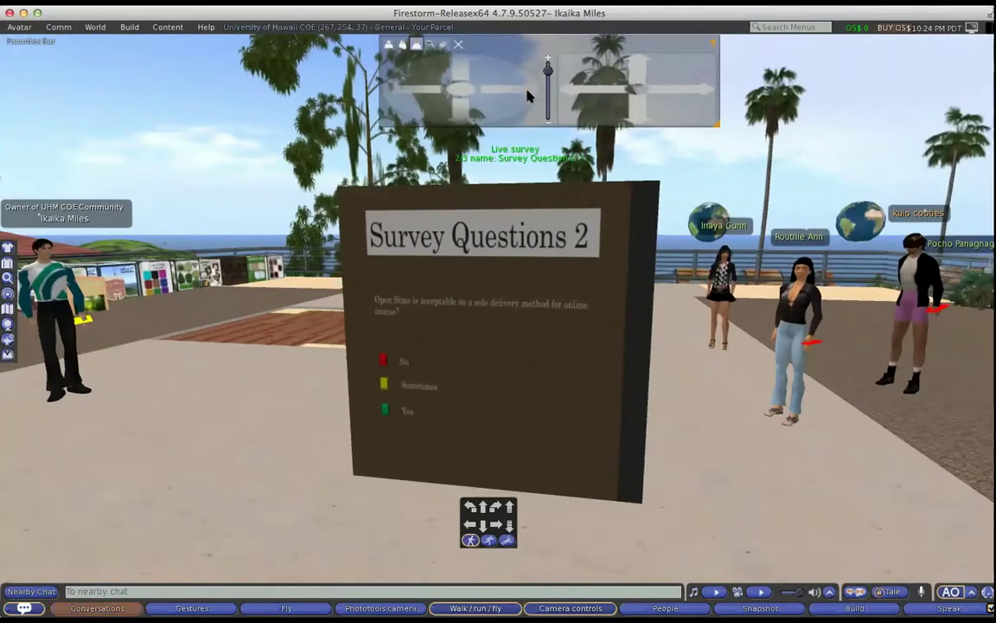
{"action": "left_click", "coordinate": [526, 90]}
{"action": "left_click", "coordinate": [527, 90]}
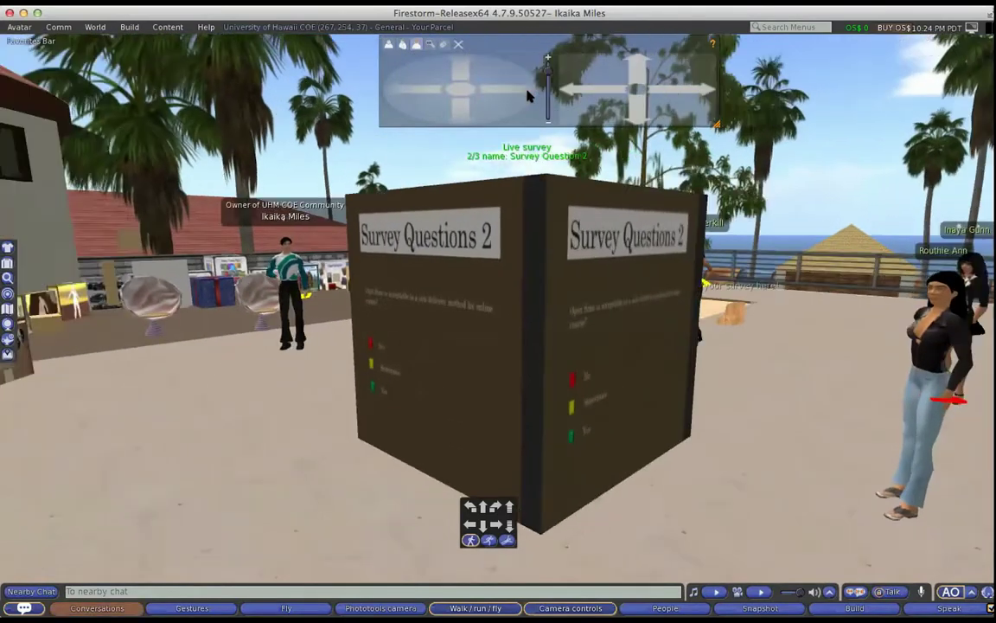
{"action": "left_click", "coordinate": [527, 90]}
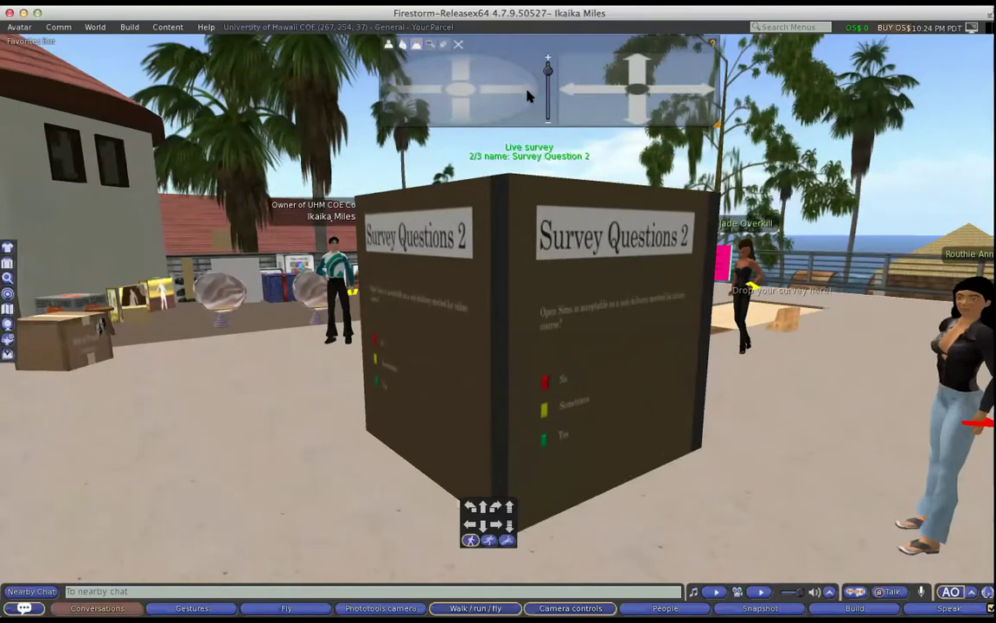
{"action": "left_click", "coordinate": [530, 92]}
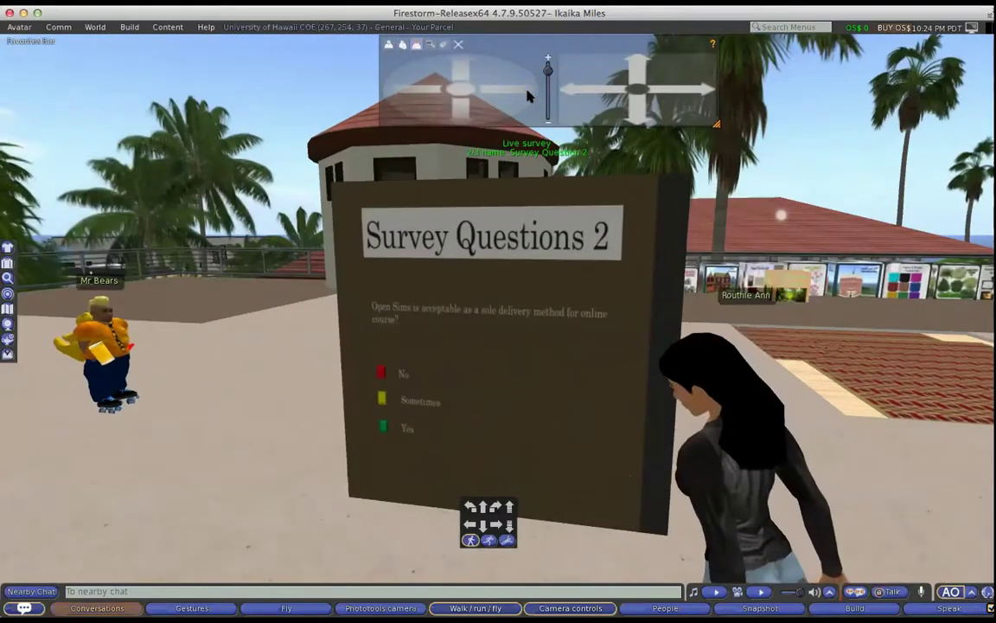
{"action": "left_click", "coordinate": [527, 90]}
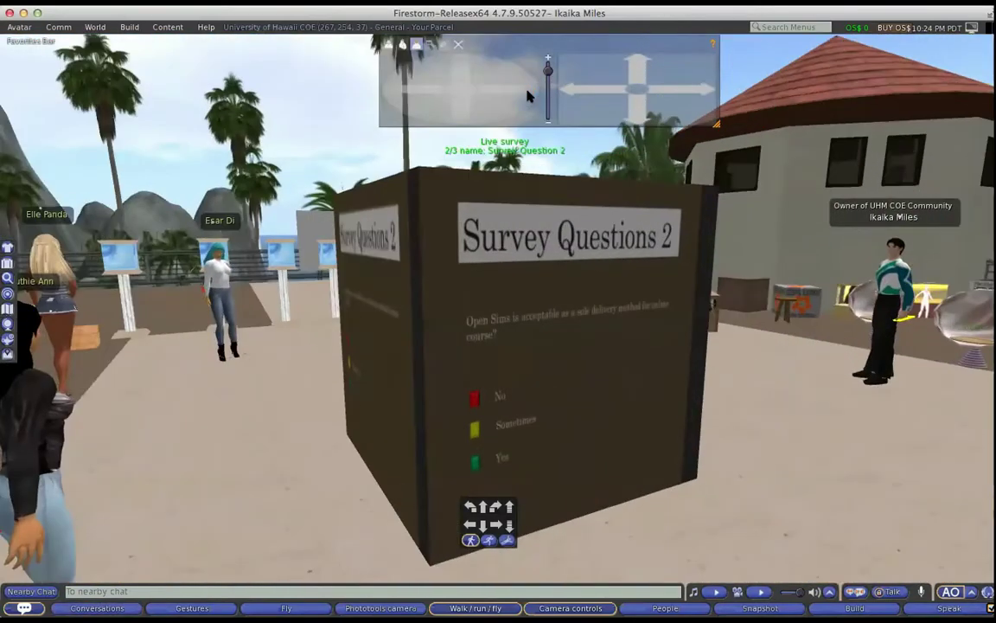
{"action": "left_click", "coordinate": [528, 90]}
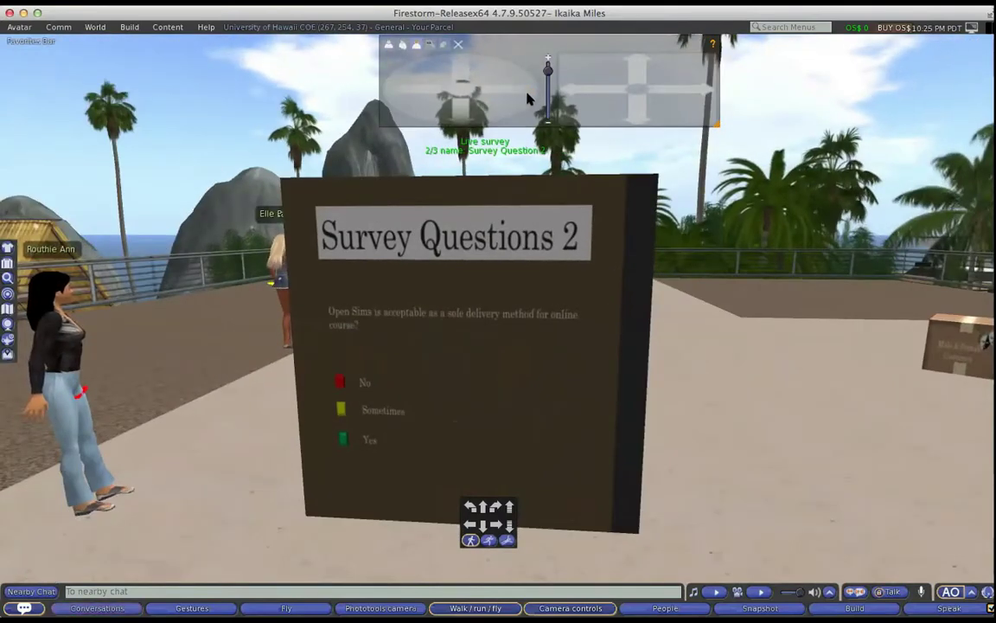
{"action": "left_click", "coordinate": [530, 93]}
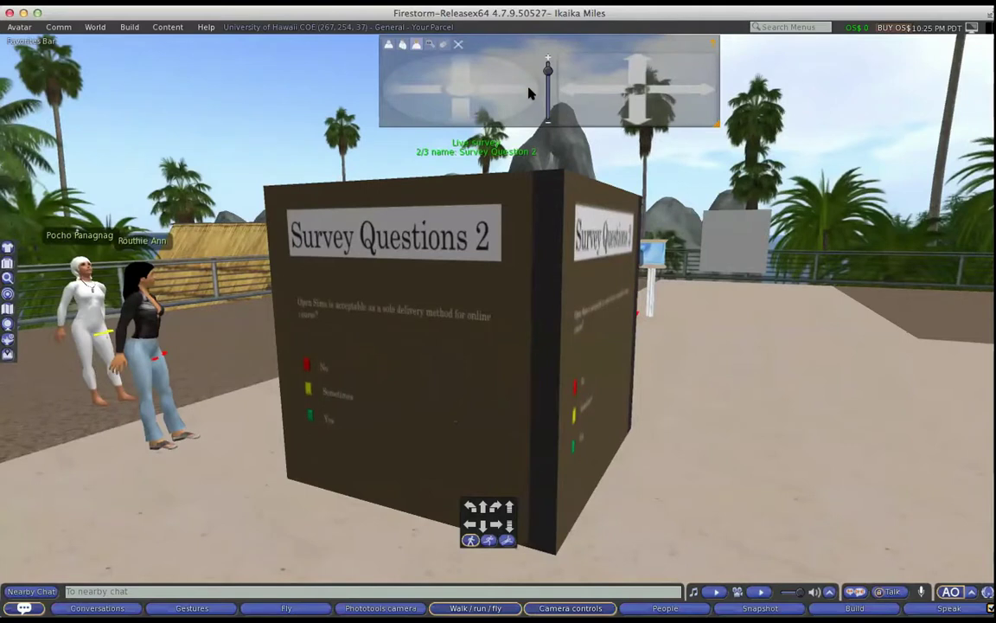
{"action": "left_click", "coordinate": [529, 93]}
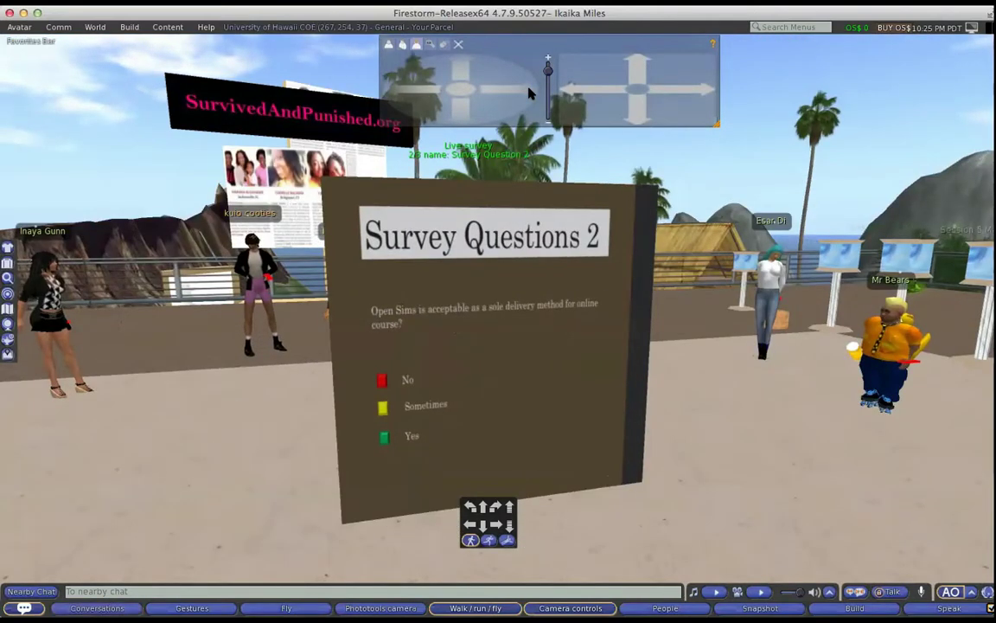
{"action": "left_click_drag", "start_coordinate": [530, 93], "coordinate": [530, 92]}
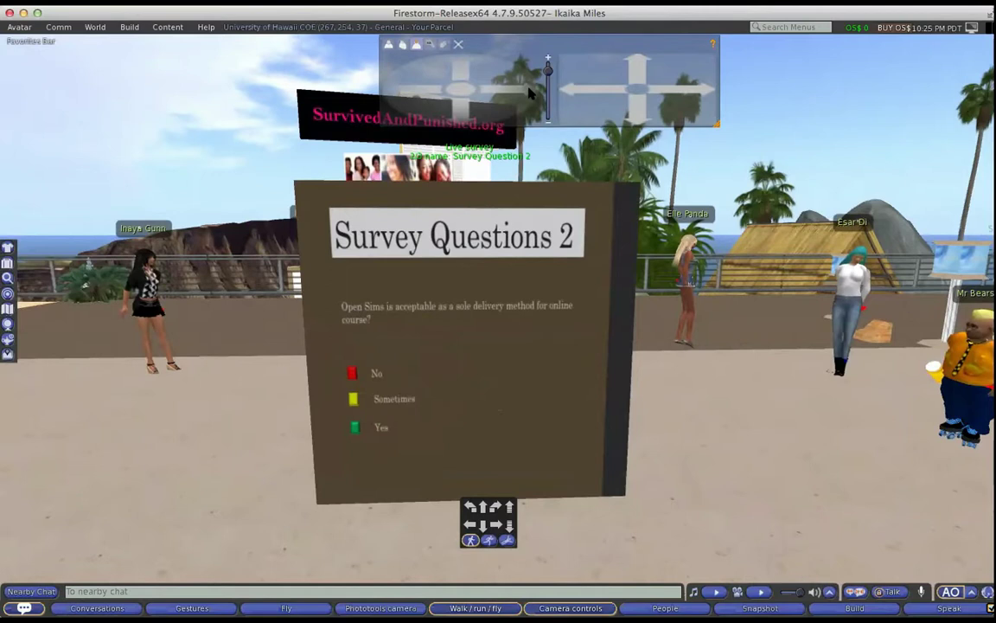
Advance the live survey cube to Survey Question 3.
{"action": "mouse_move", "coordinate": [601, 372]}
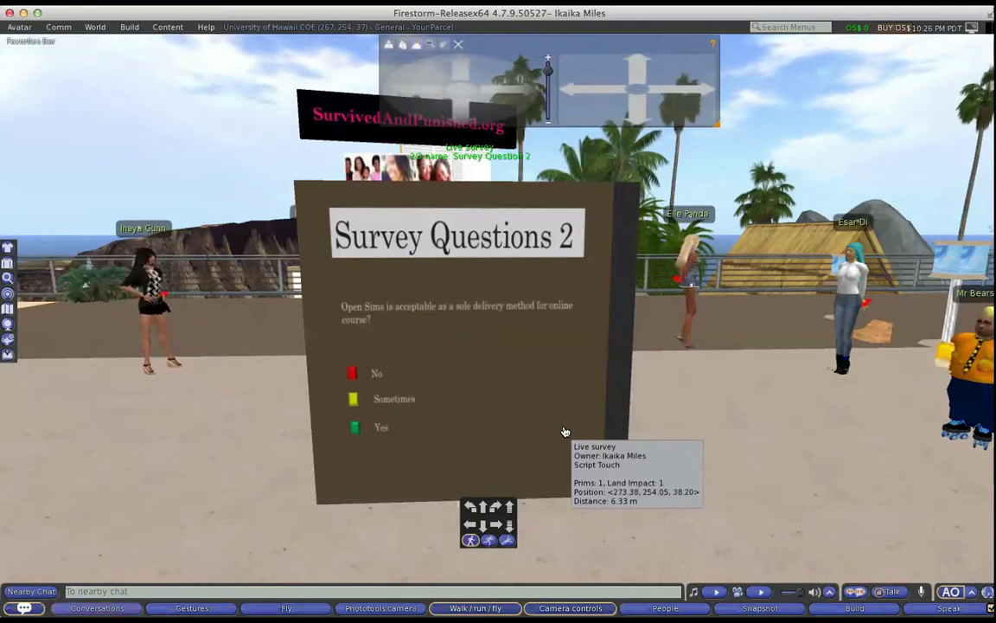
{"action": "left_click", "coordinate": [564, 432]}
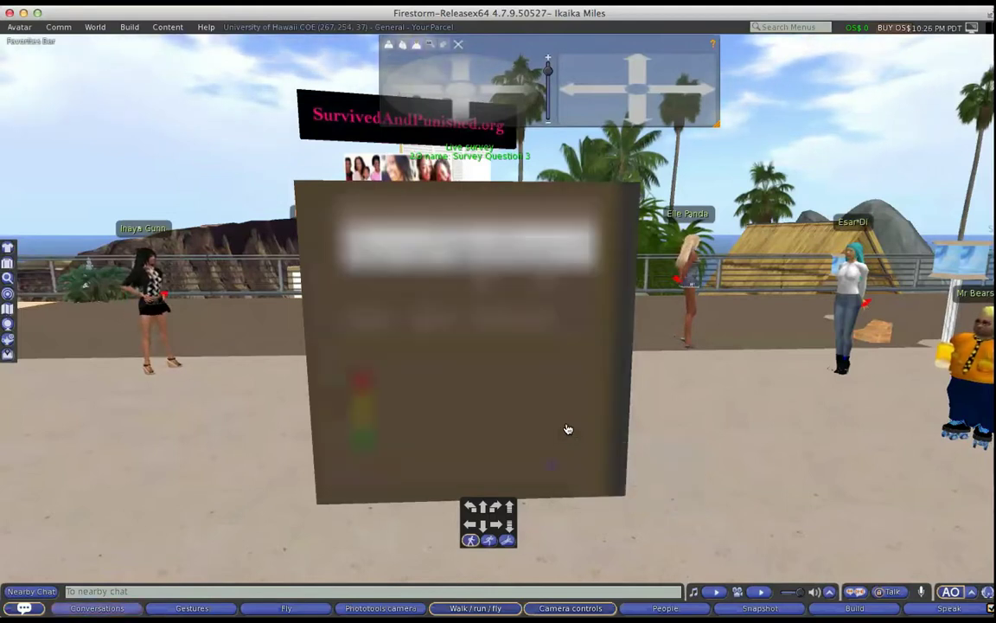